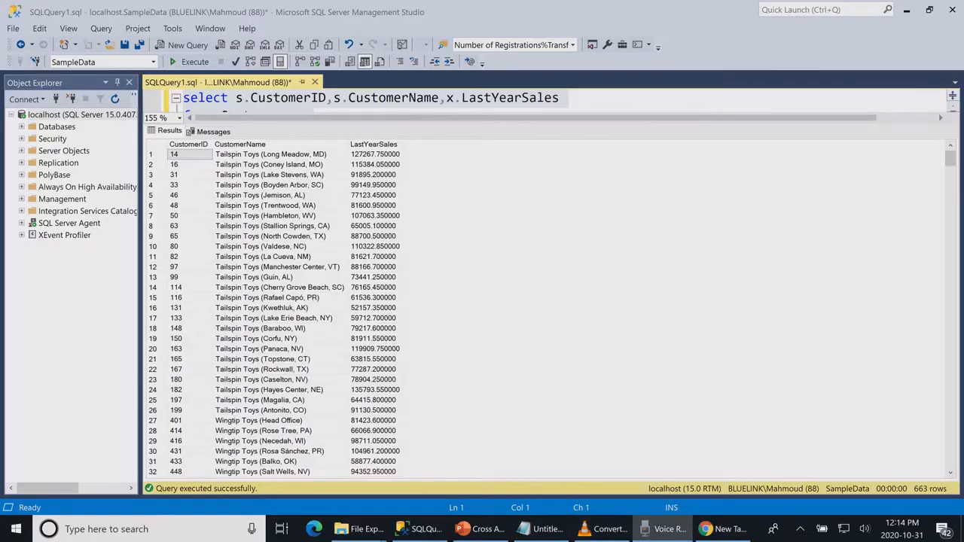
pyautogui.scroll(-1, 483, 302)
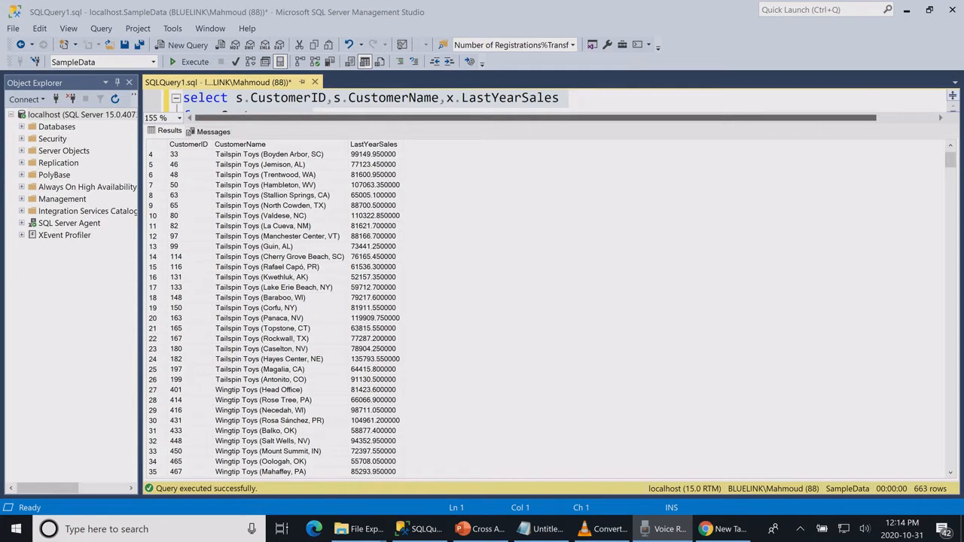
# Step: Select the whole LastYearSales column in the results grid
pyautogui.click(373, 144)
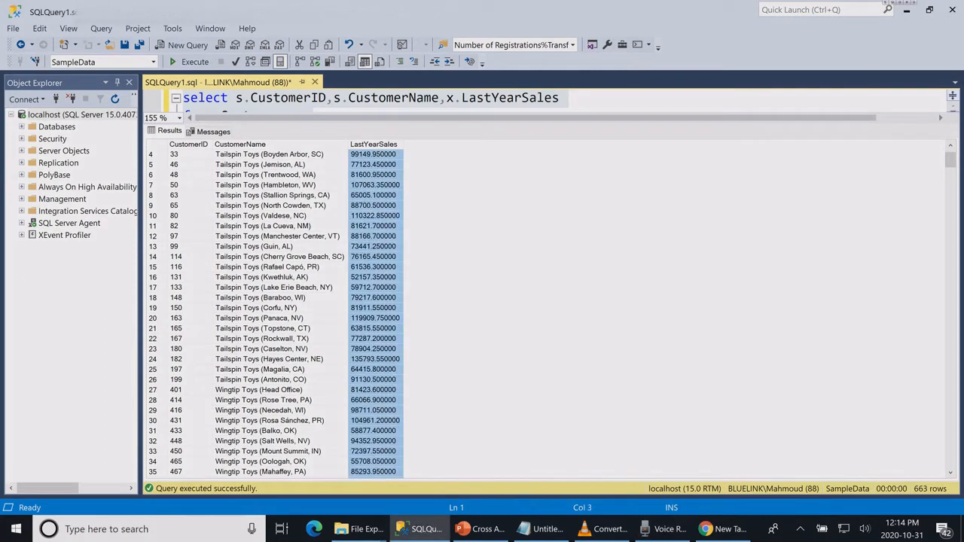
# Step: In a new query window, run select * from Customers c, listing all 663 customers
pyautogui.click(188, 44)
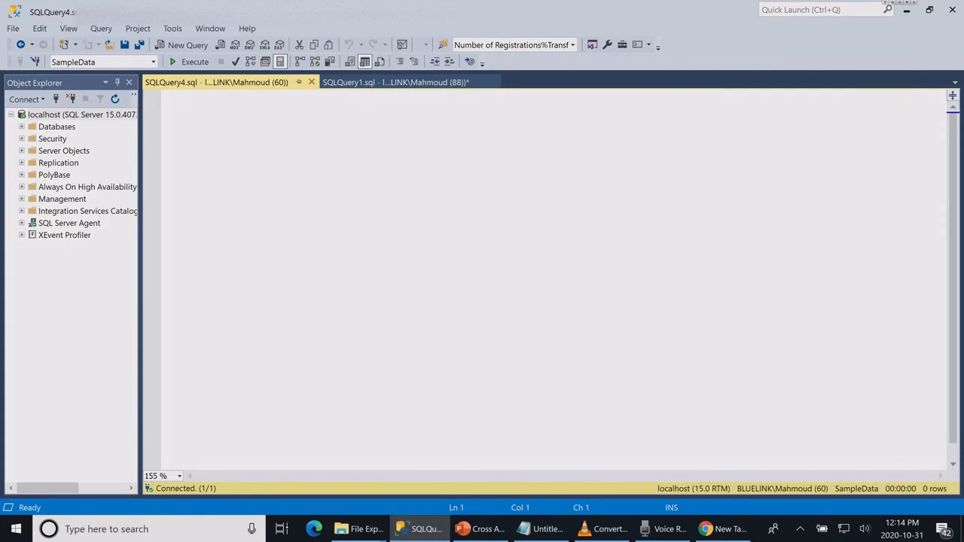
pyautogui.write('select * fro')
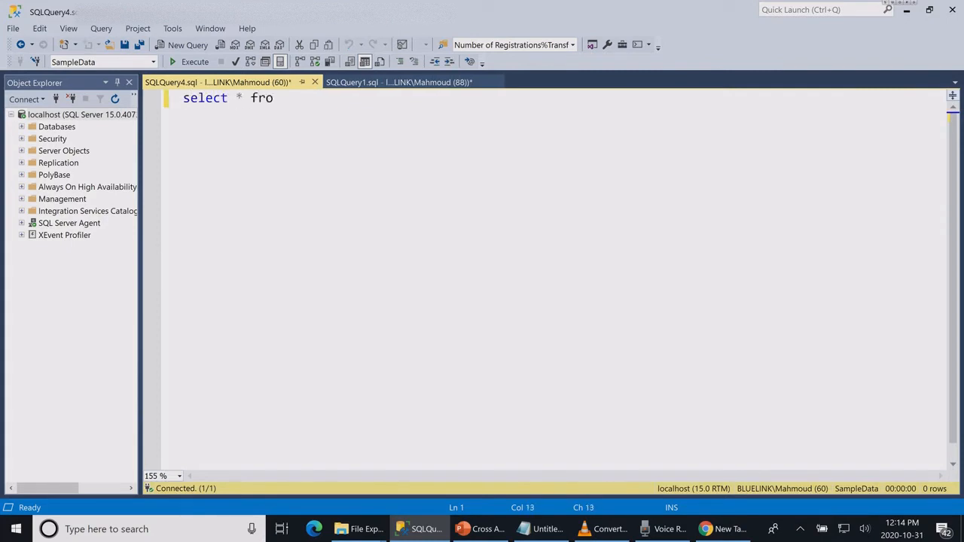
pyautogui.write('m customer')
pyautogui.press('Tab')
pyautogui.write('c')
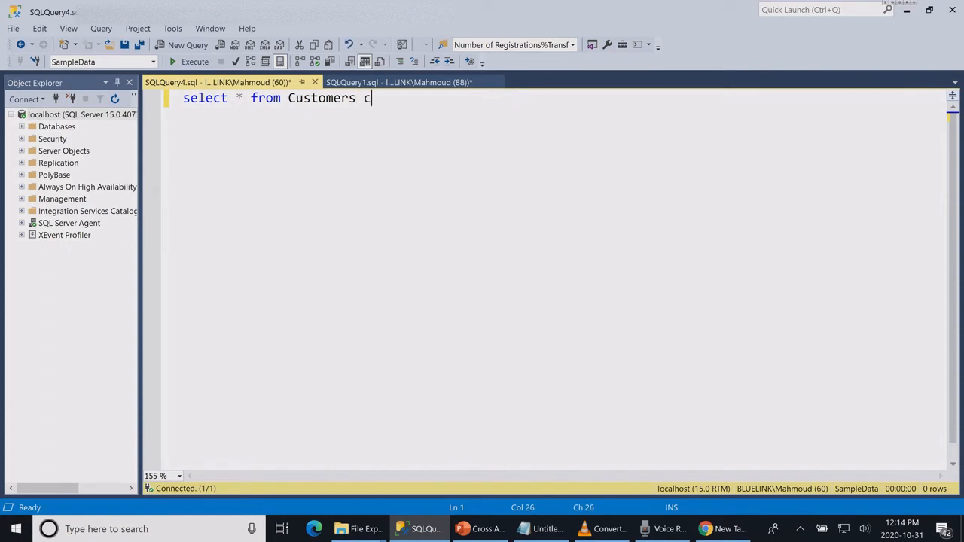
pyautogui.press('F5')
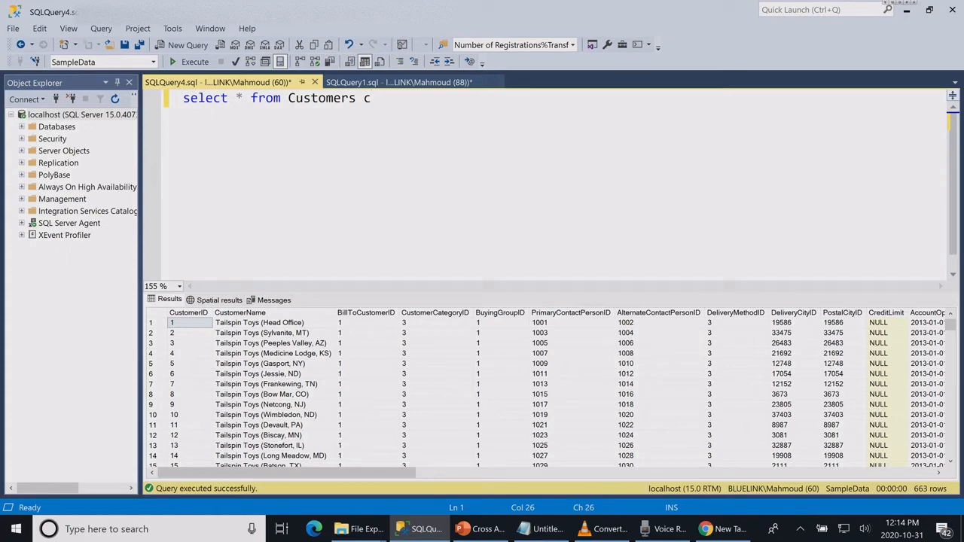
# Step: Replace * with c.CustomerID, c.CustomerName via IntelliSense and start a new line
pyautogui.doubleClick(239, 98)
pyautogui.write('c.')
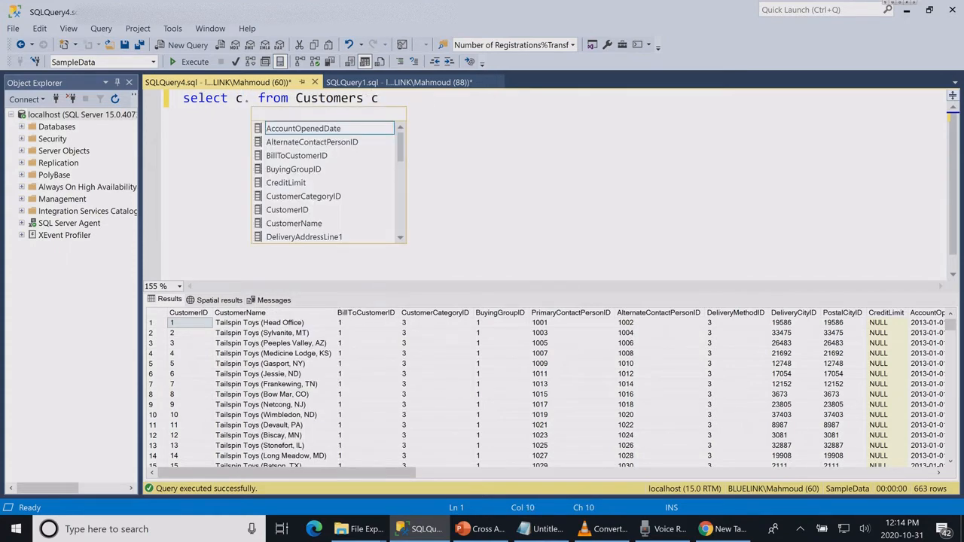
pyautogui.write('cus')
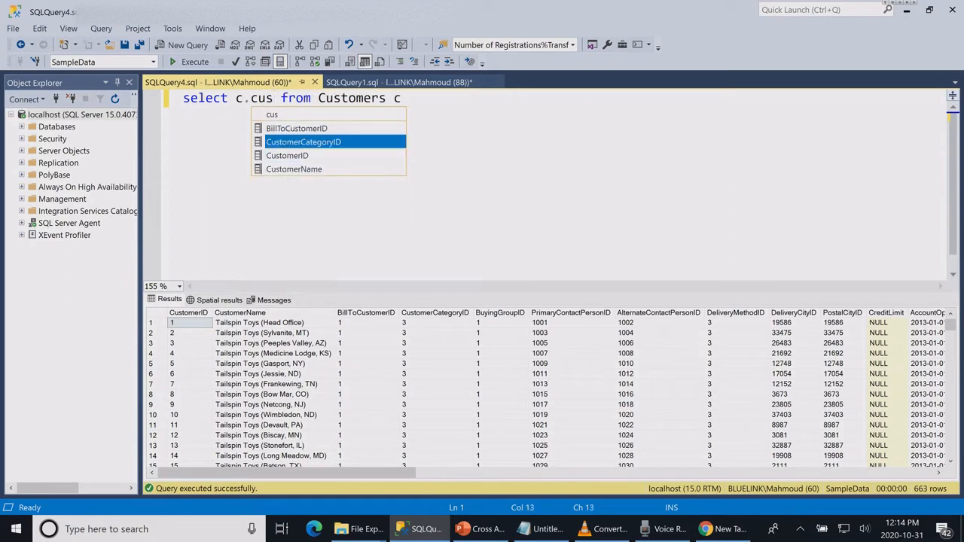
pyautogui.press('Down')
pyautogui.press('Tab')
pyautogui.write(',c.')
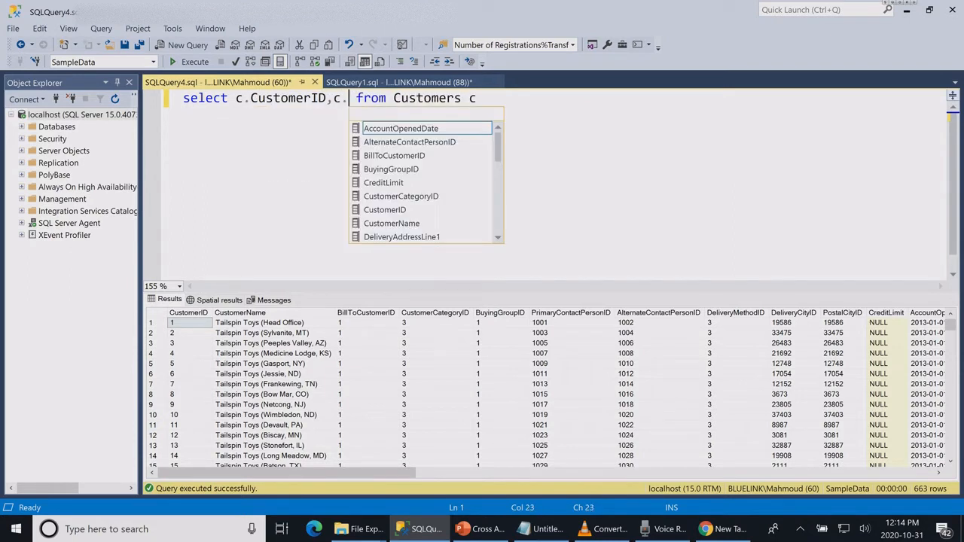
pyautogui.write('cus')
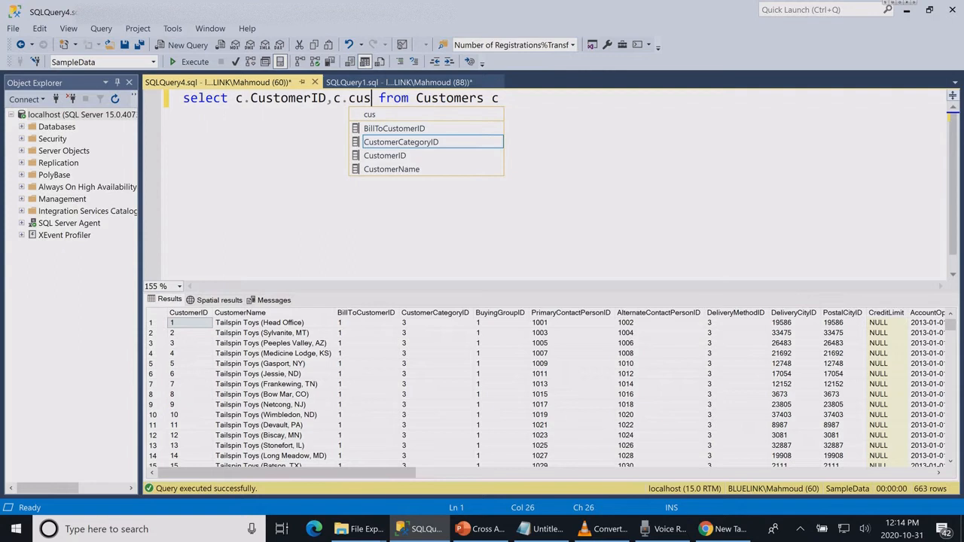
pyautogui.press('Down')
pyautogui.press('Down')
pyautogui.press('Down')
pyautogui.press('Tab')
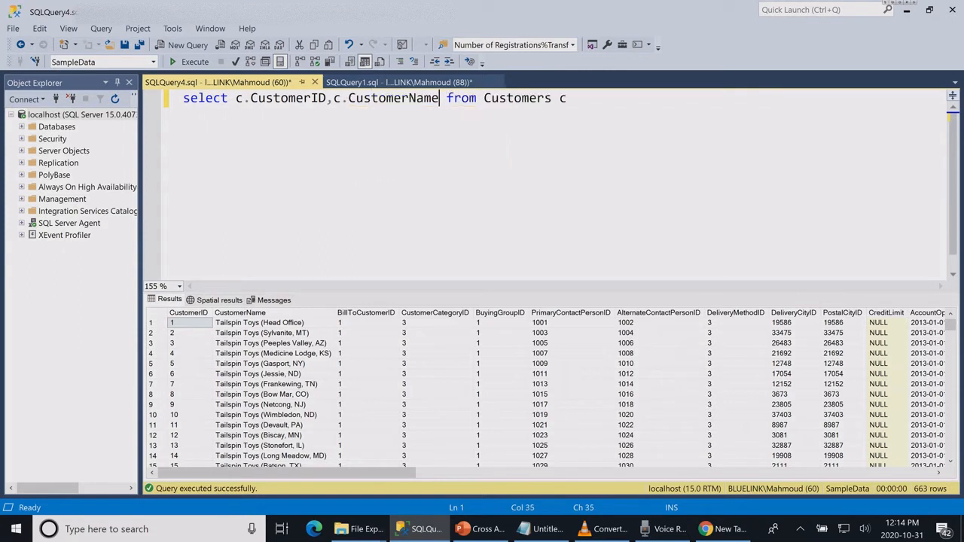
pyautogui.press('End')
pyautogui.press('Return')
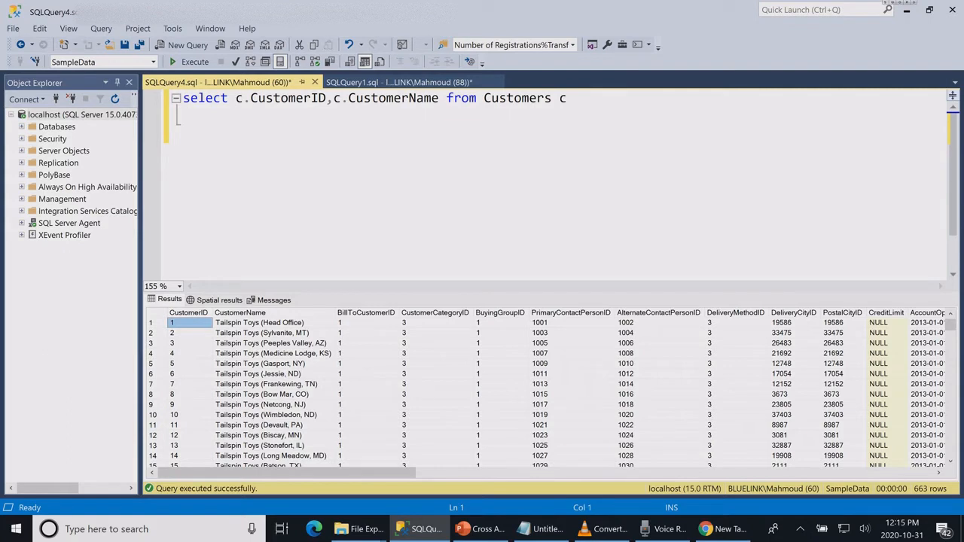
# Step: Write and run an Invoice i query for CustomerID=1 with InvoiceDate between '01-01-2019' and '12-31-2019', returning 39 rows
pyautogui.press('Return')
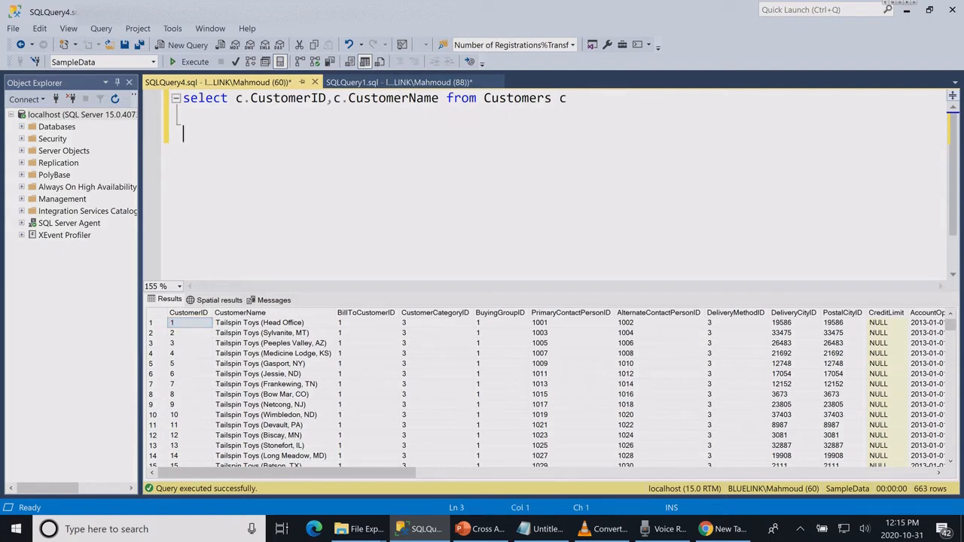
pyautogui.write('sele')
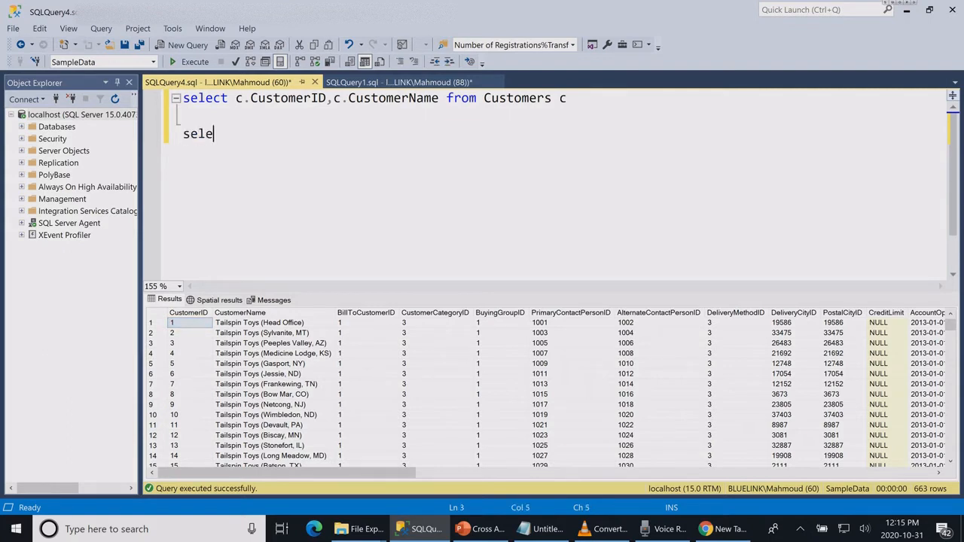
pyautogui.write('ct * from I')
pyautogui.write('-2019')
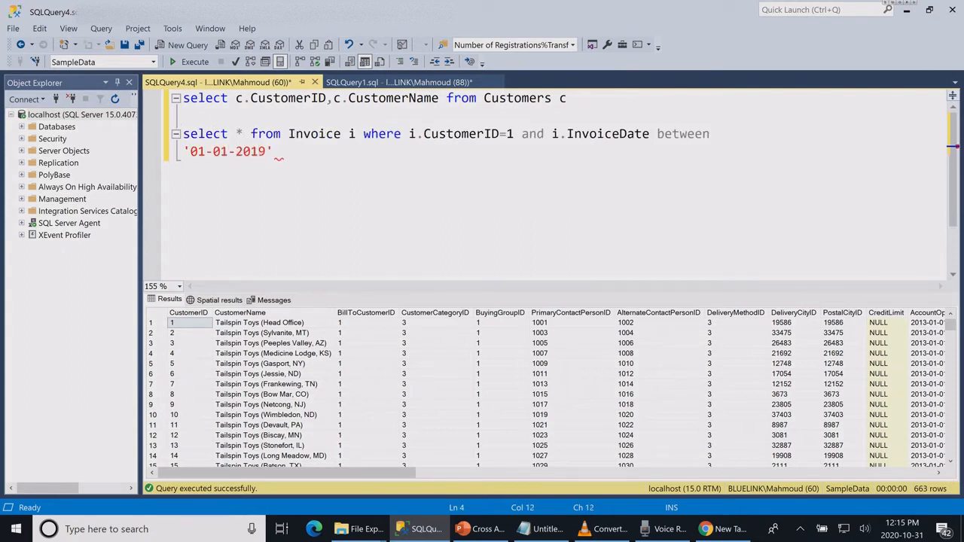
pyautogui.press('End')
pyautogui.write('and ')
pyautogui.write("'12-31")
pyautogui.write('-2019')
pyautogui.hotkey('shift', 'Up')
pyautogui.hotkey('shift', 'Home')
pyautogui.press('F5')
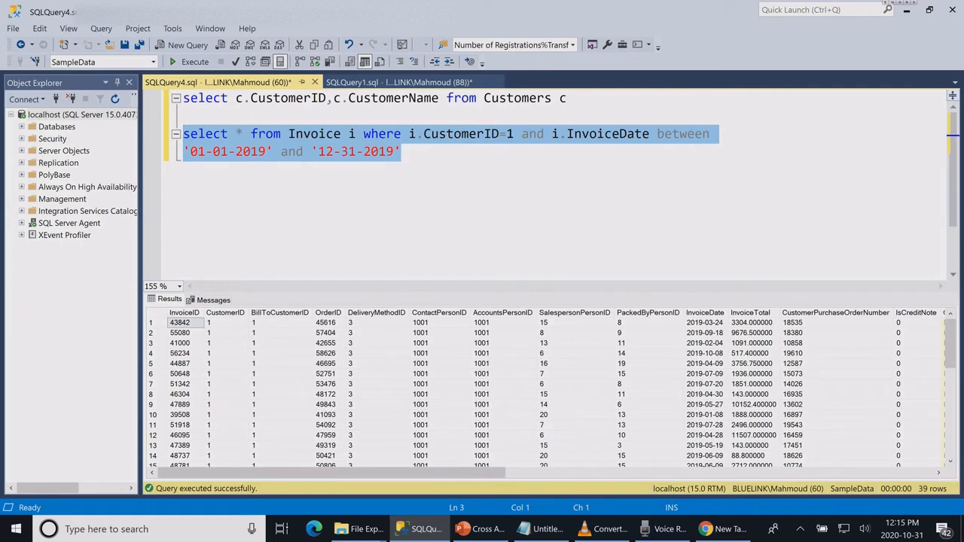
pyautogui.press('End')
# Step: Replace * with sum(i.InvoiceTotal) and add group by i.CustomerID
pyautogui.click(237, 134)
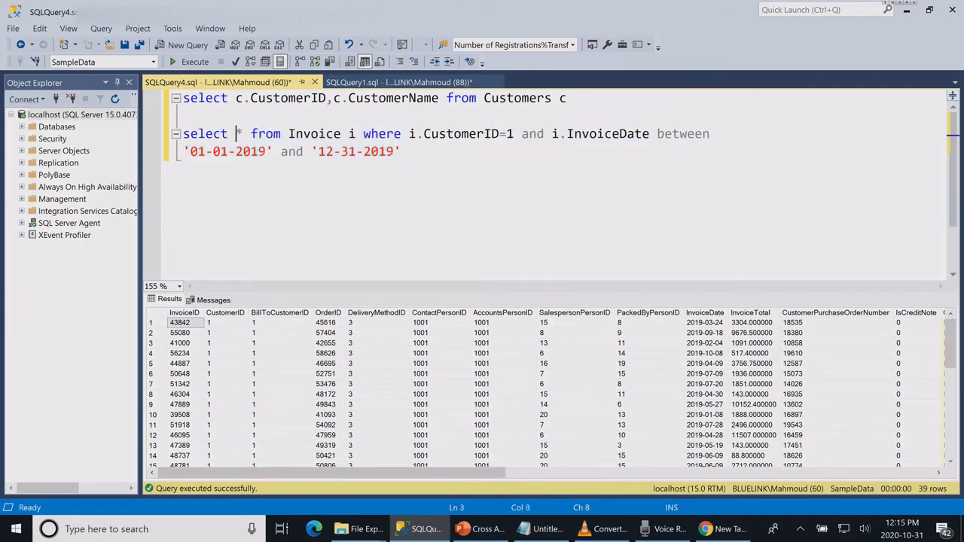
pyautogui.doubleClick(238, 133)
pyautogui.write('sum')
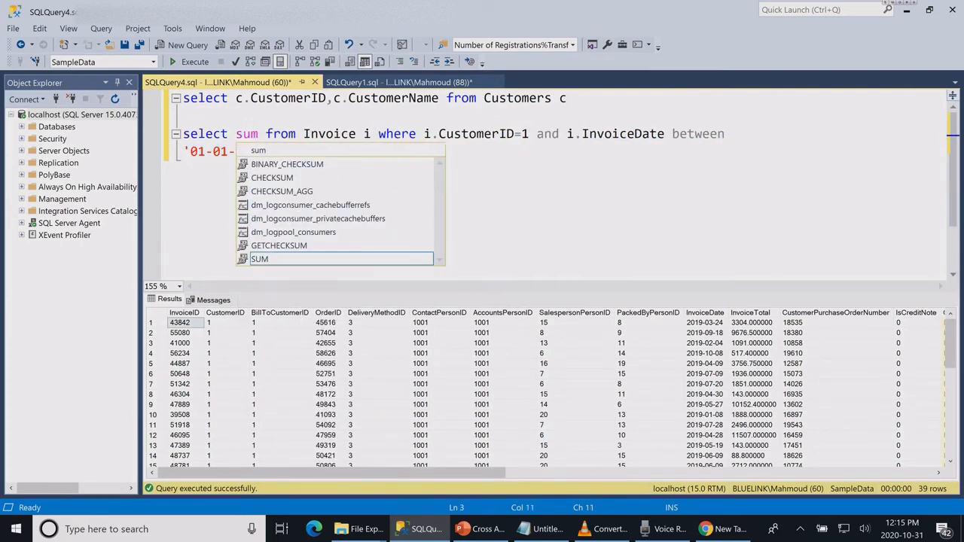
pyautogui.write('(i.InvoiceTotal)')
pyautogui.click(407, 151)
pyautogui.press('Return')
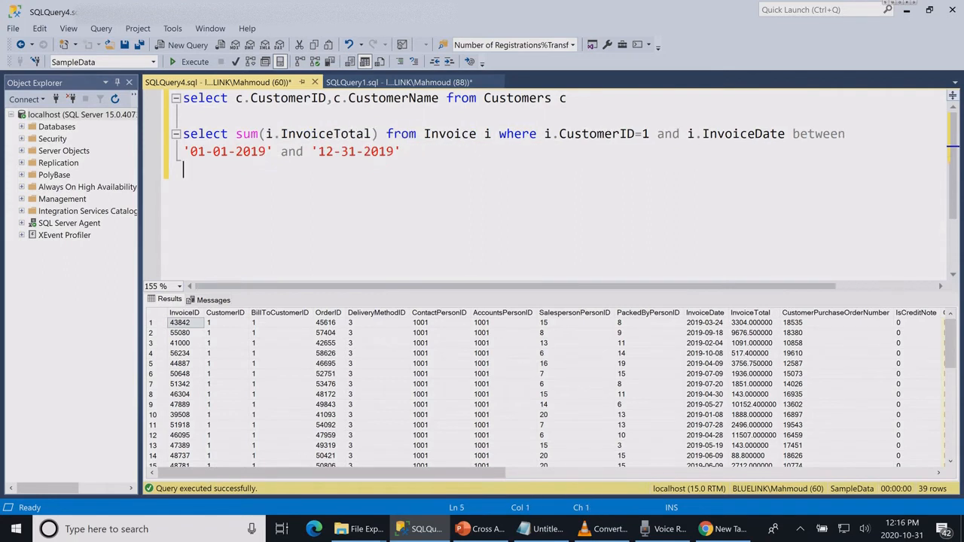
pyautogui.write('group by ')
pyautogui.write('i.cu')
pyautogui.write('s')
pyautogui.press('Tab')
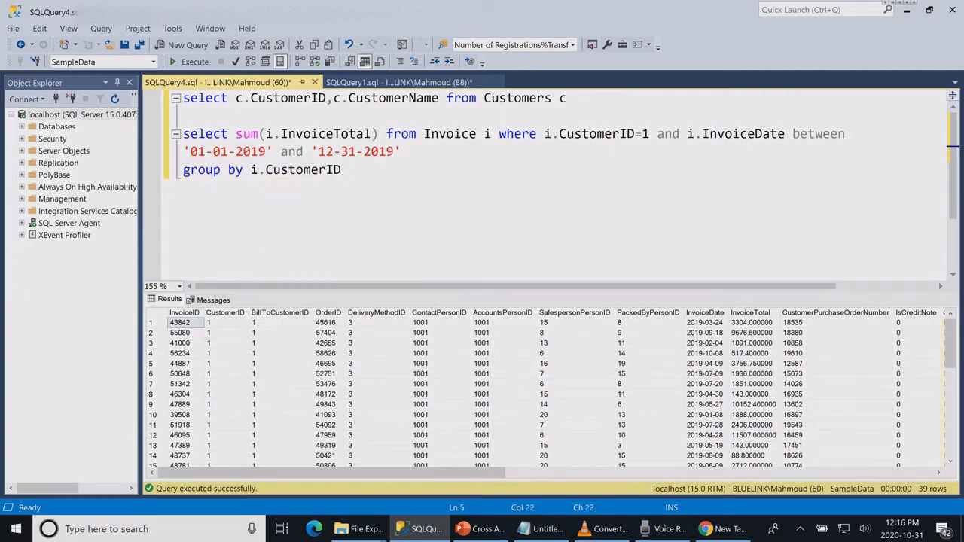
# Step: Run only the invoice total query, returning one total of 112108.20
pyautogui.moveTo(343, 169); pyautogui.dragTo(183, 133)
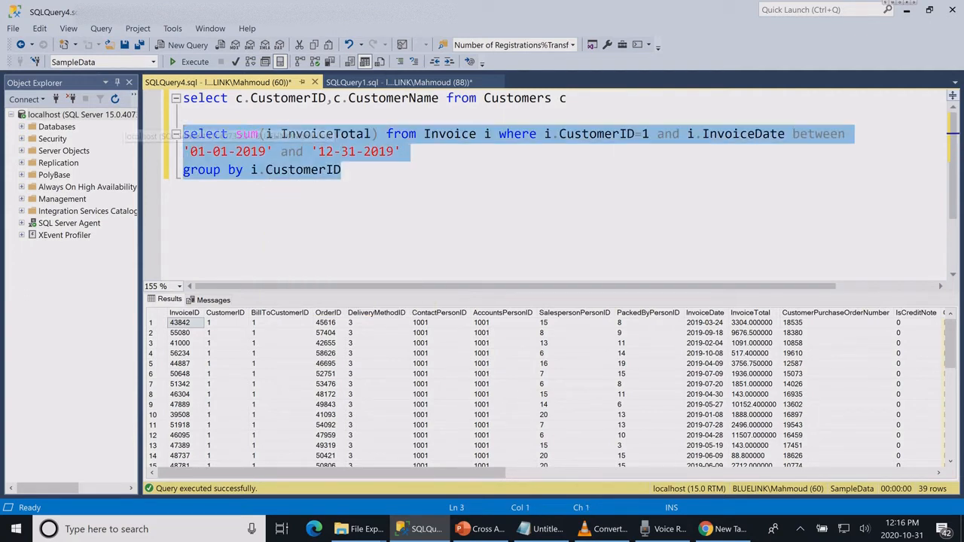
pyautogui.click(189, 61)
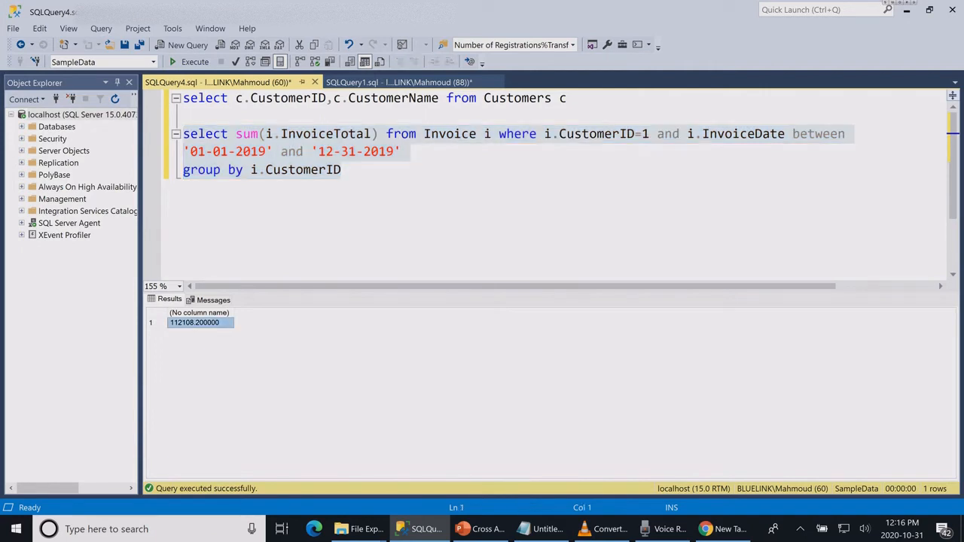
# Step: Alias the sum as [LastYearSales] and move the where clause onto its own line
pyautogui.click(378, 133)
pyautogui.write('[]')
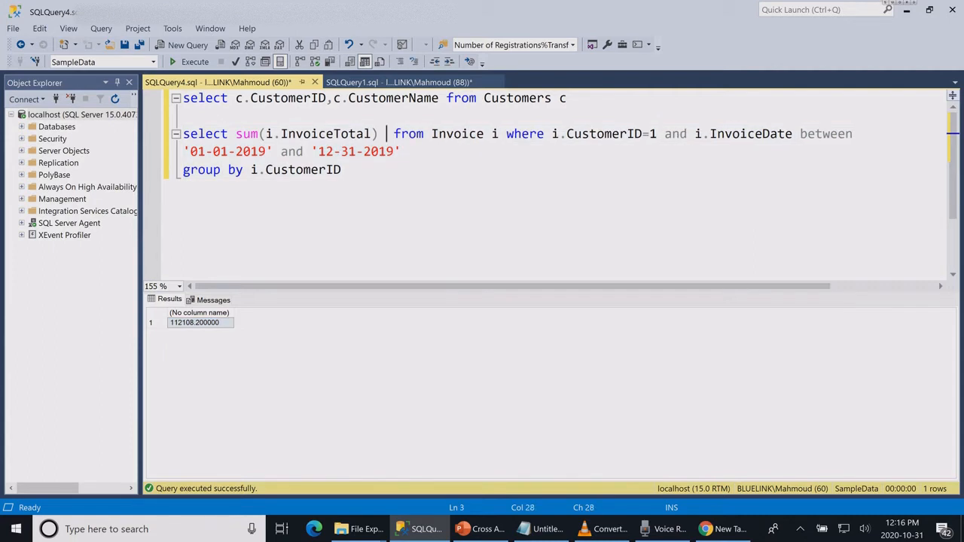
pyautogui.write('Last')
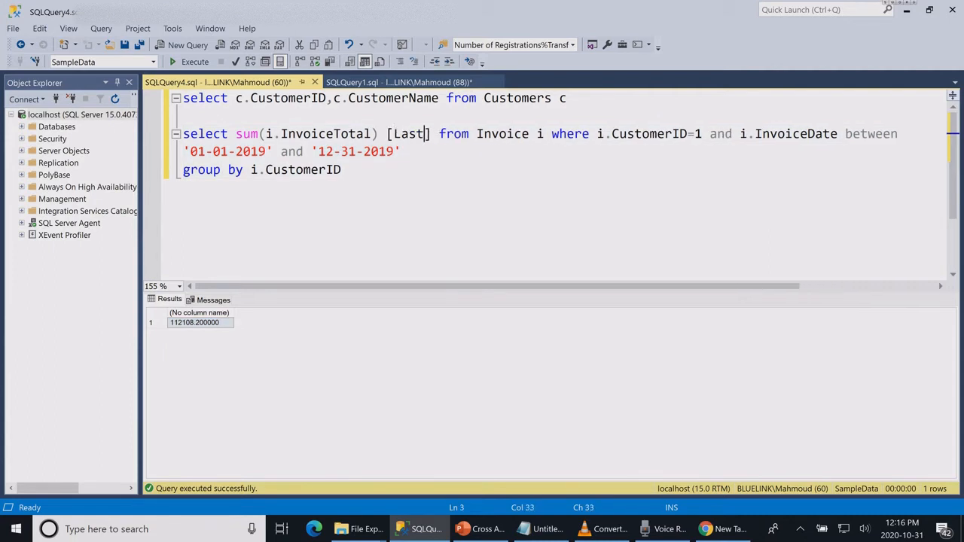
pyautogui.write('YearSa')
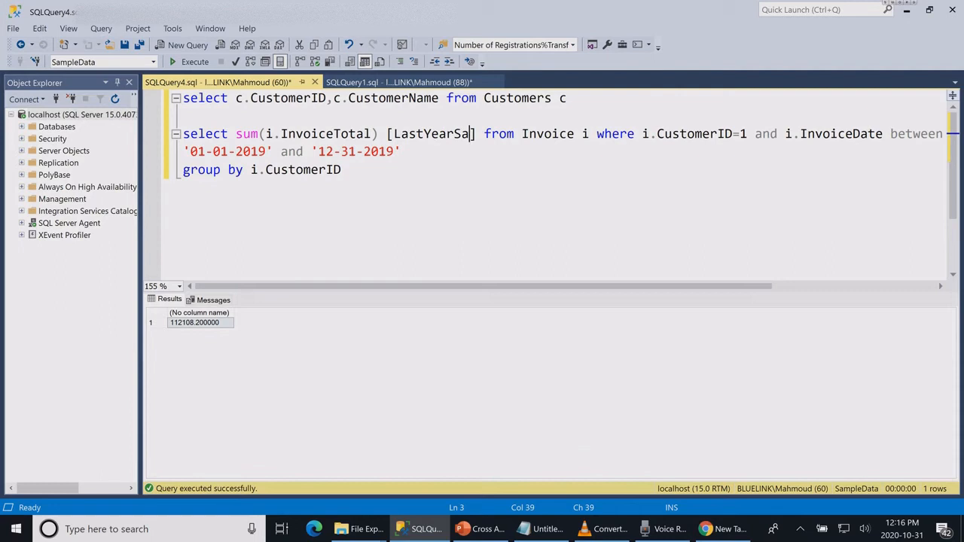
pyautogui.write('les')
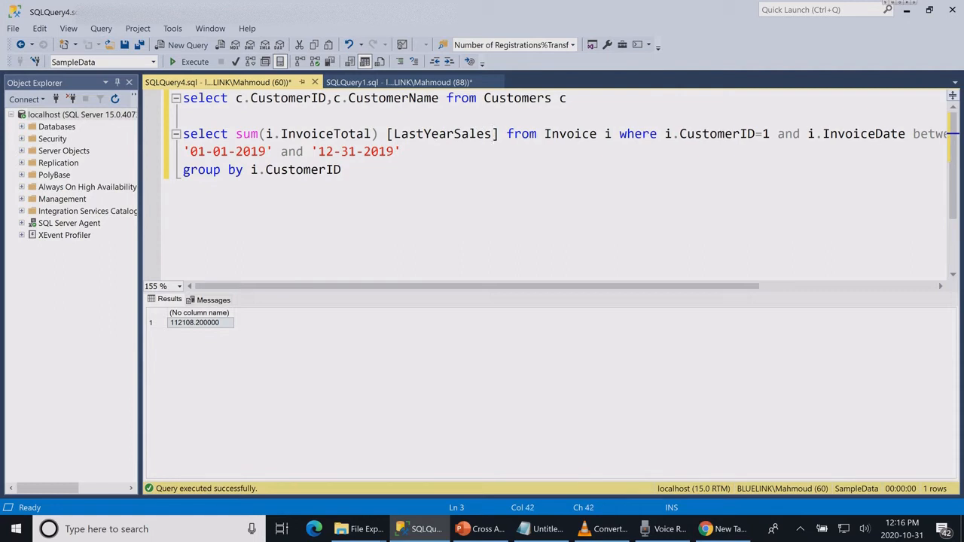
pyautogui.click(620, 133)
pyautogui.press('Return')
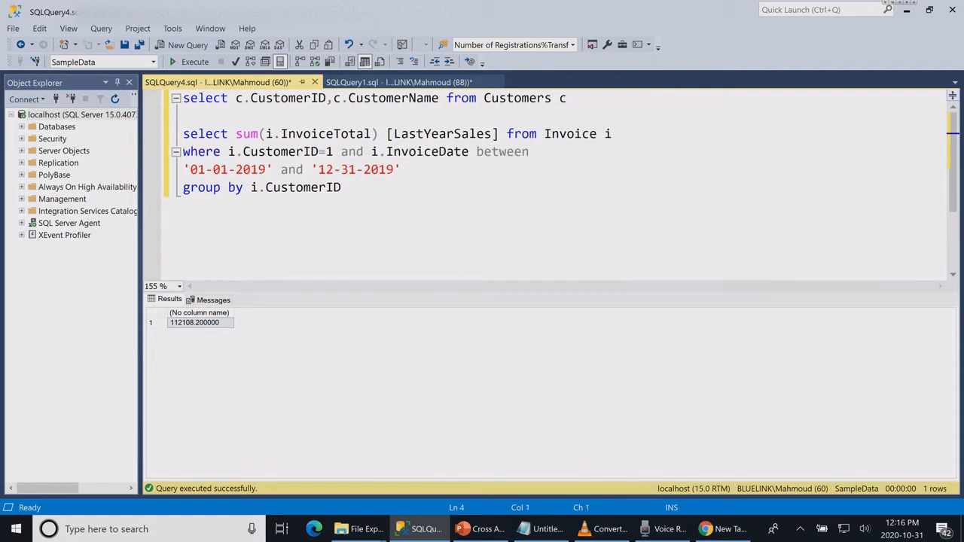
pyautogui.hotkey('ctrl', 'a')
pyautogui.click(183, 134)
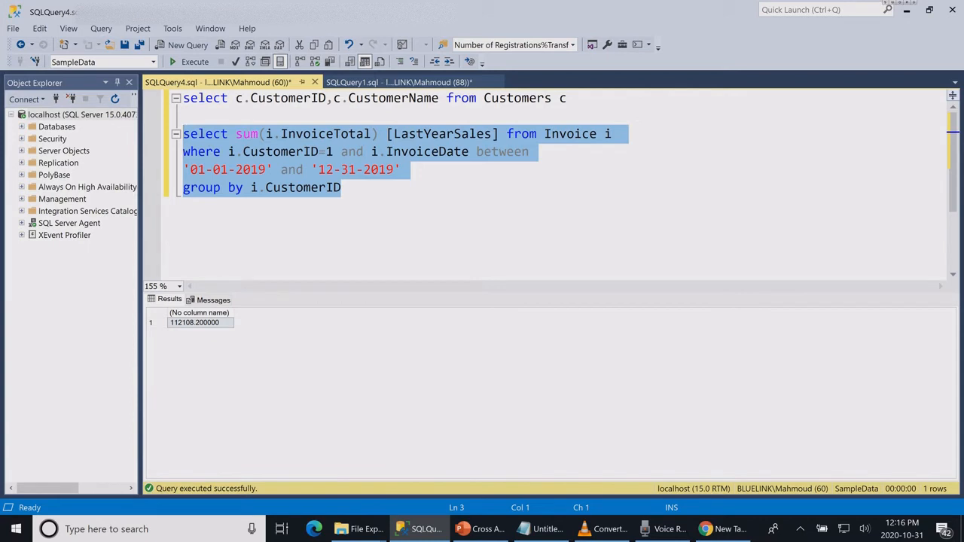
pyautogui.click(183, 116)
pyautogui.write('ou')
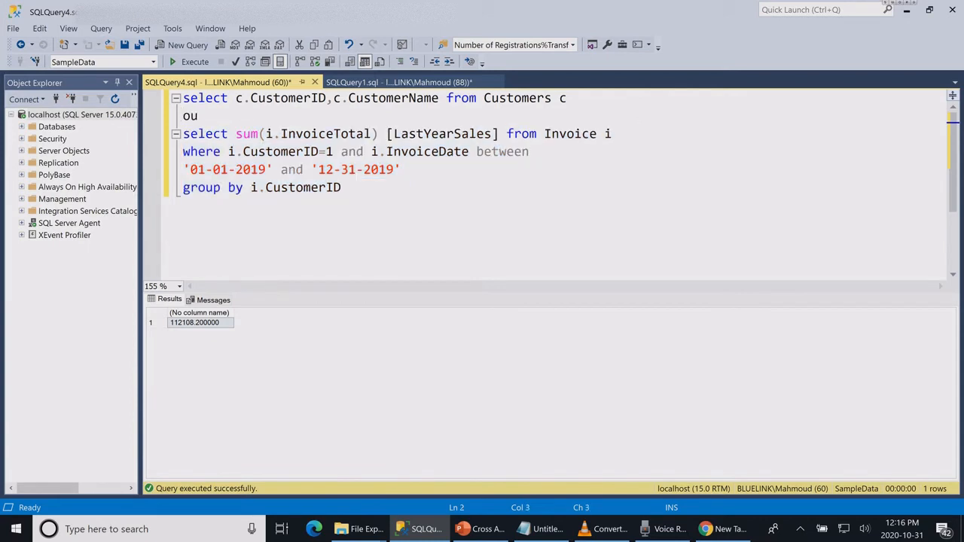
pyautogui.write('ter apply ')
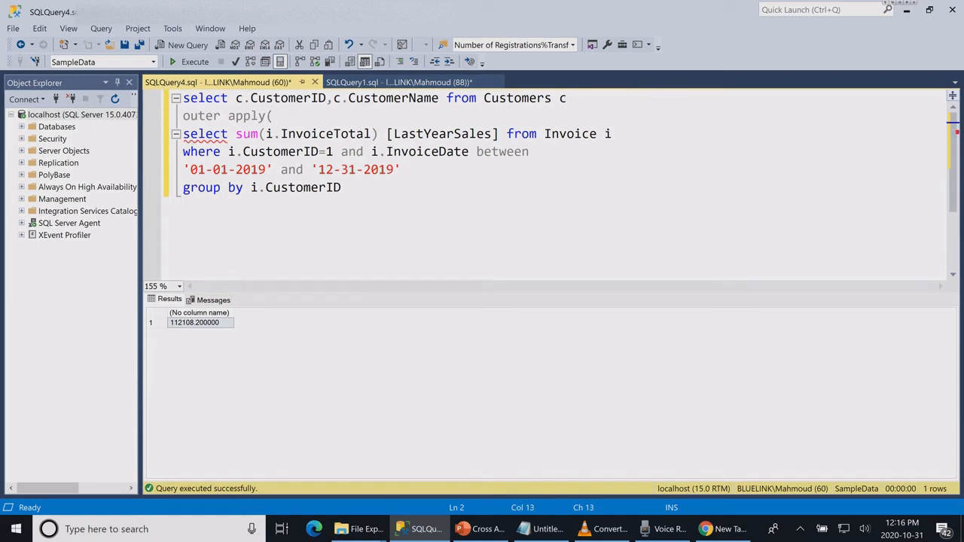
pyautogui.write('(')
# Step: Indent the invoice subquery two levels inside outer apply( and close it with ) sub
pyautogui.hotkey('shift', 'Up')
pyautogui.hotkey('shift', 'Up')
pyautogui.hotkey('shift', 'Up')
pyautogui.hotkey('shift', 'Home')
pyautogui.press('Tab')
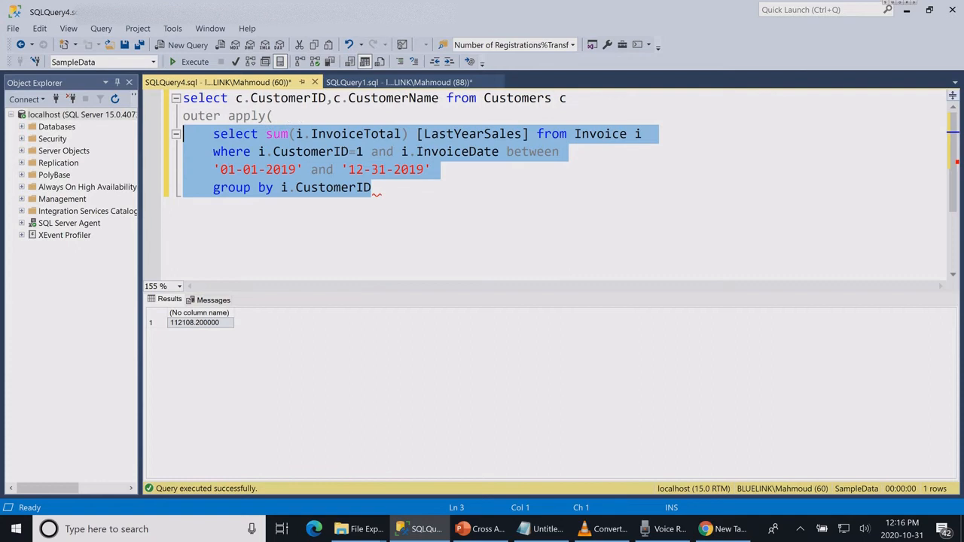
pyautogui.press('Tab')
pyautogui.press('End')
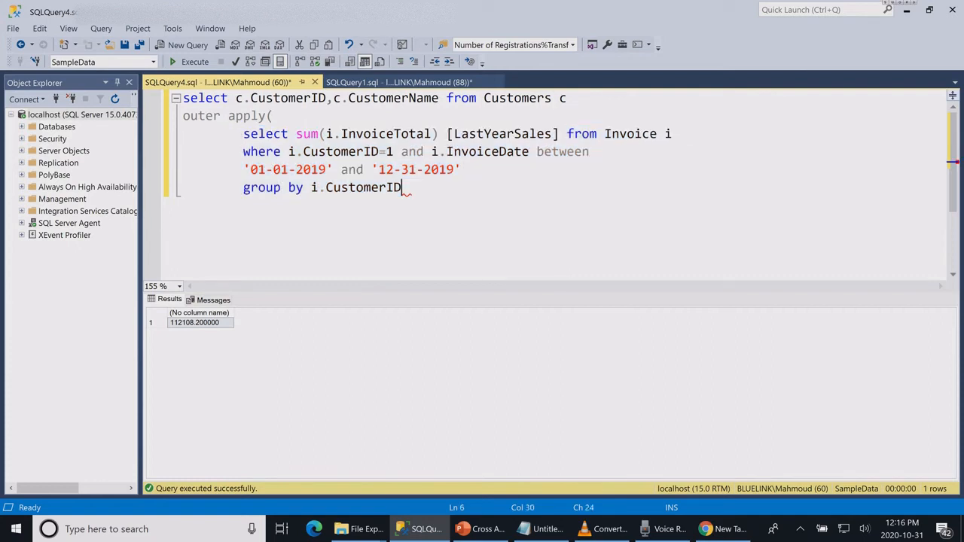
pyautogui.press('Return')
pyautogui.write(')')
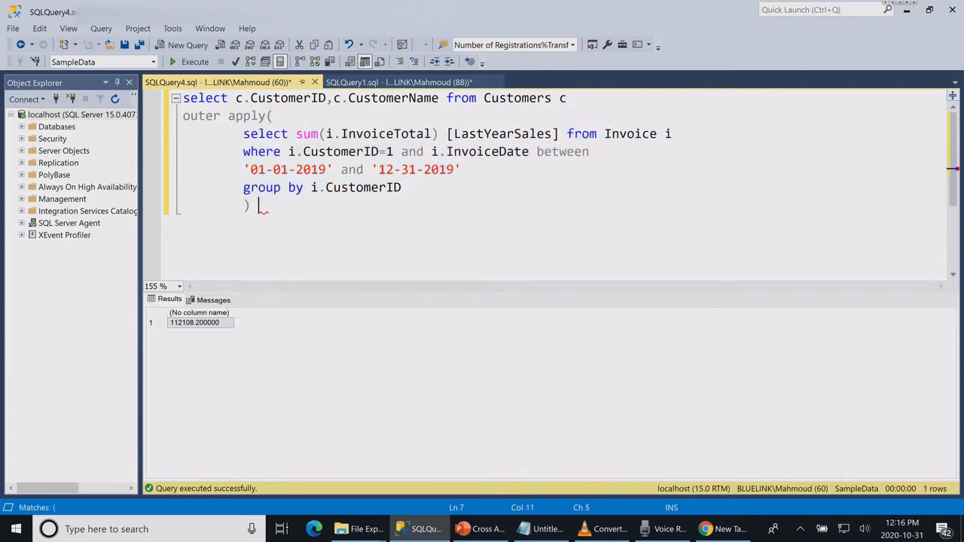
pyautogui.write(' sub')
pyautogui.press('Up')
pyautogui.hotkey('shift', 'Up')
pyautogui.hotkey('shift', 'Up')
pyautogui.hotkey('shift', 'Up')
pyautogui.hotkey('shift', 'Home')
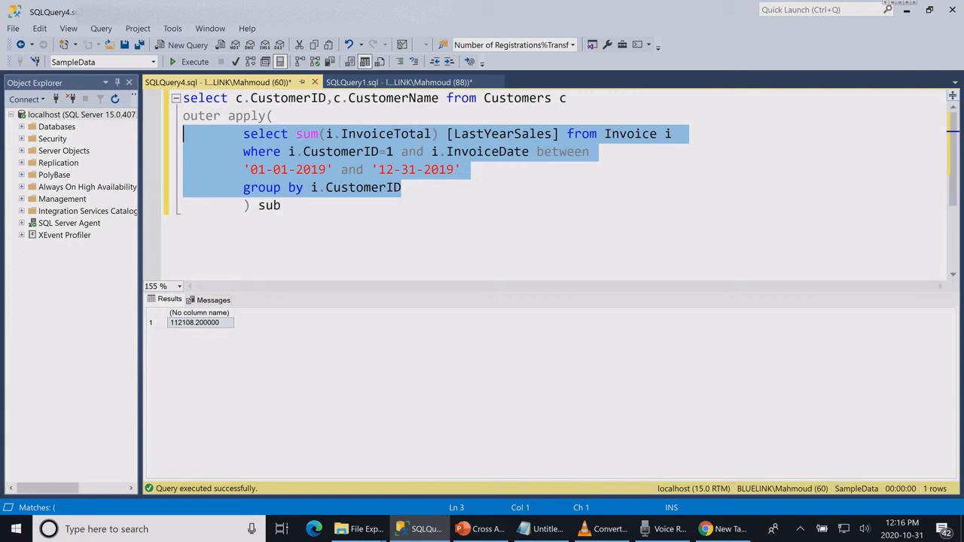
# Step: Replace the hard-coded customer 1 with c.CustomerID to link the subquery to Customers
pyautogui.click(388, 152)
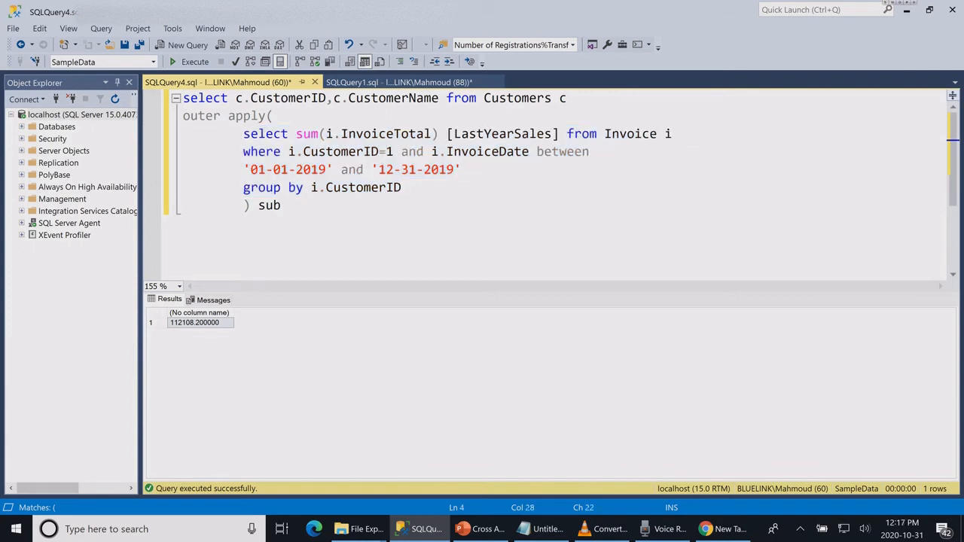
pyautogui.hotkey('shift', 'Right')
pyautogui.write('c.cus')
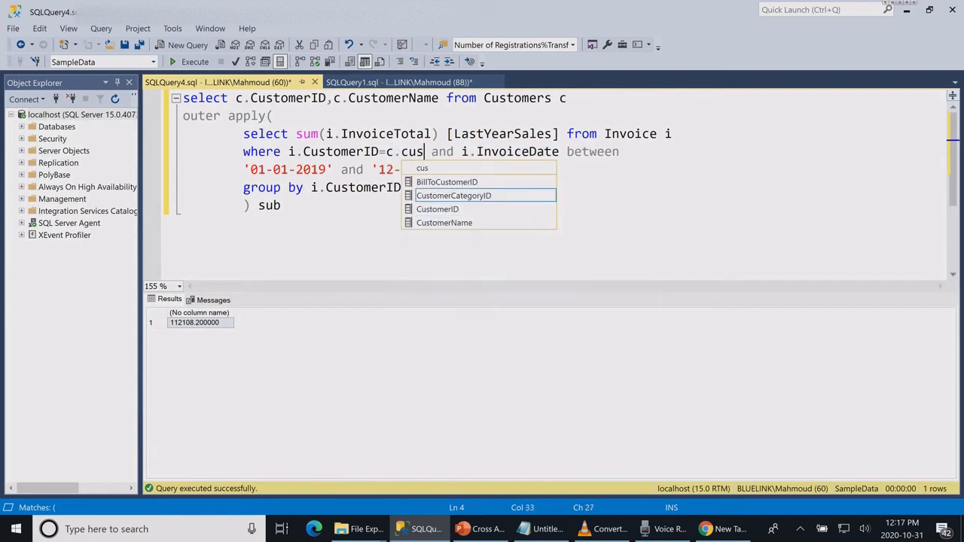
pyautogui.press('Down')
pyautogui.press('Tab')
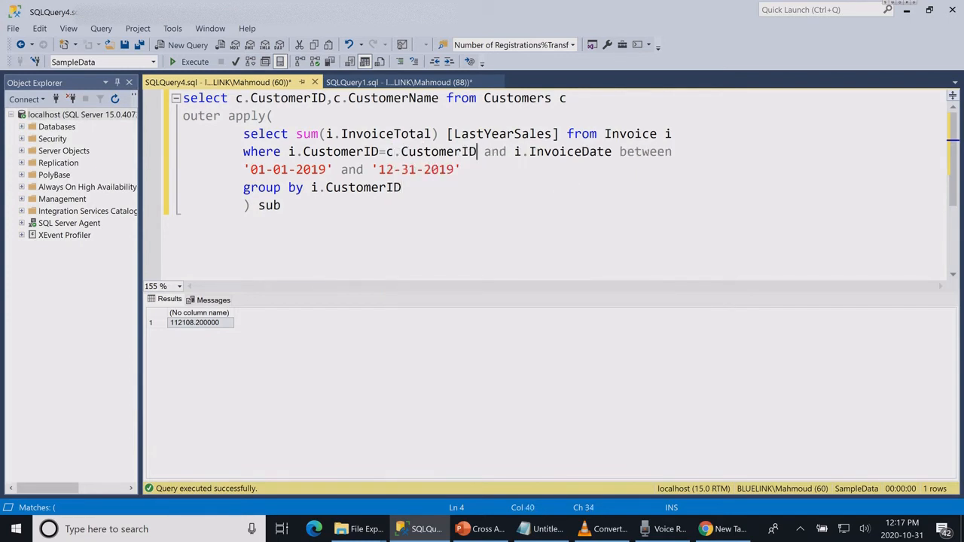
pyautogui.hotkey('ctrl', 'Home')
pyautogui.hotkey('shift', 'End')
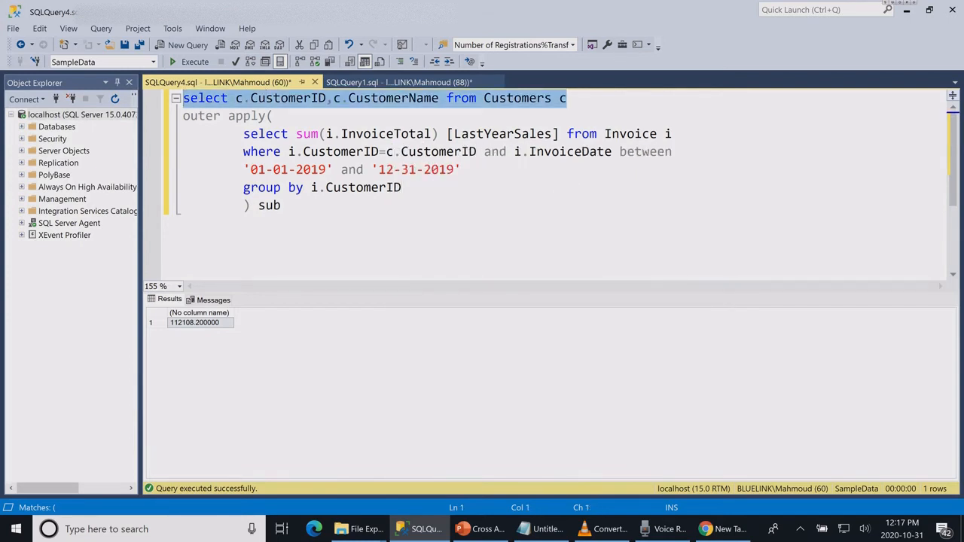
pyautogui.doubleClick(439, 151)
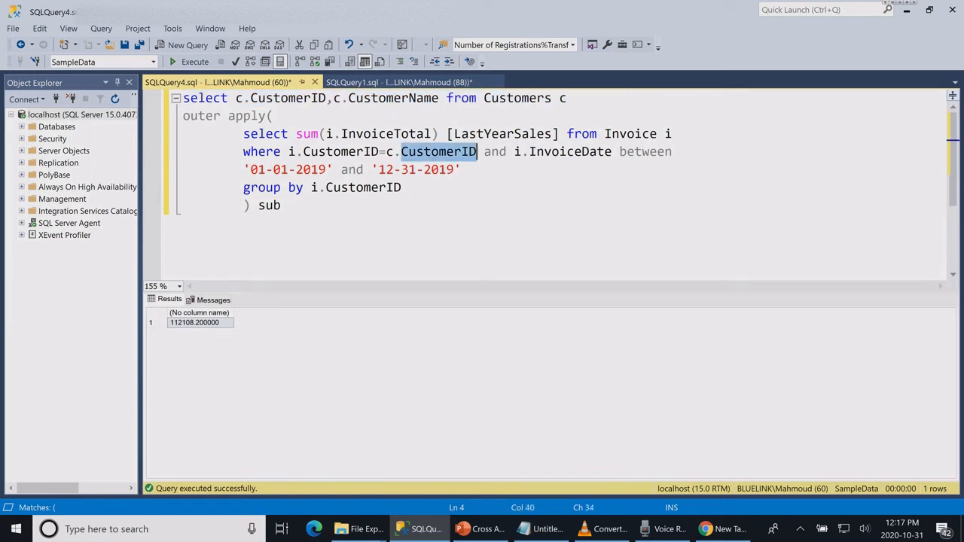
# Step: Add sub.LastYearSales to the outer select list after c.CustomerName
pyautogui.click(439, 98)
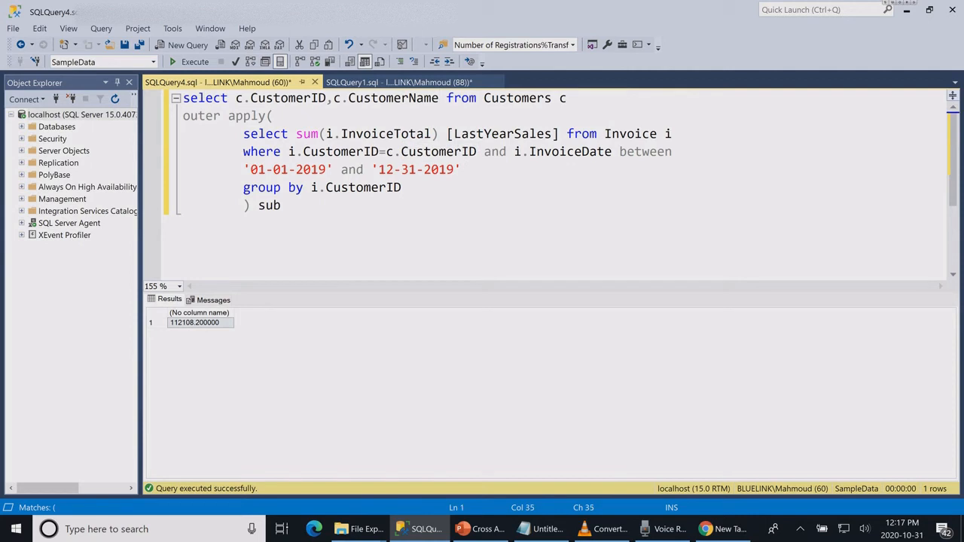
pyautogui.write(', ')
pyautogui.write('sub')
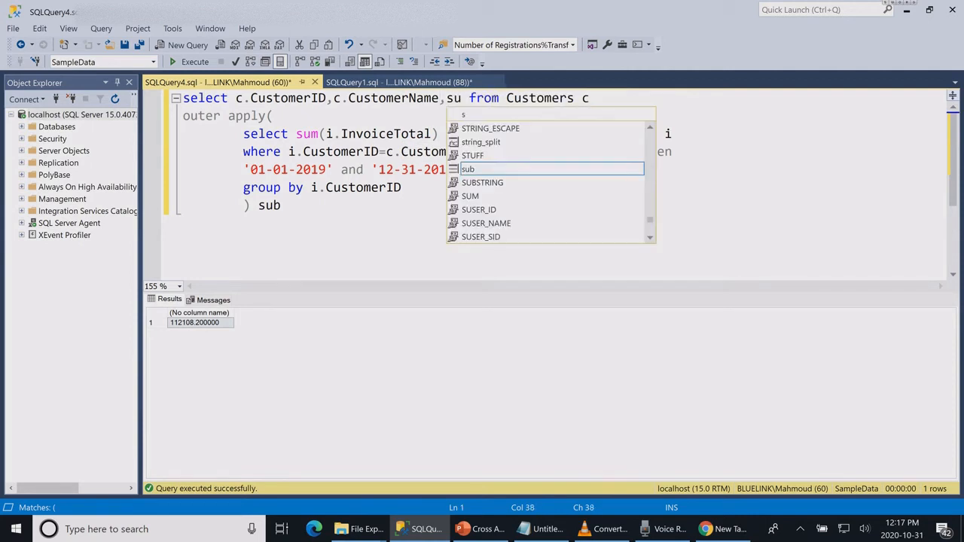
pyautogui.write('.l')
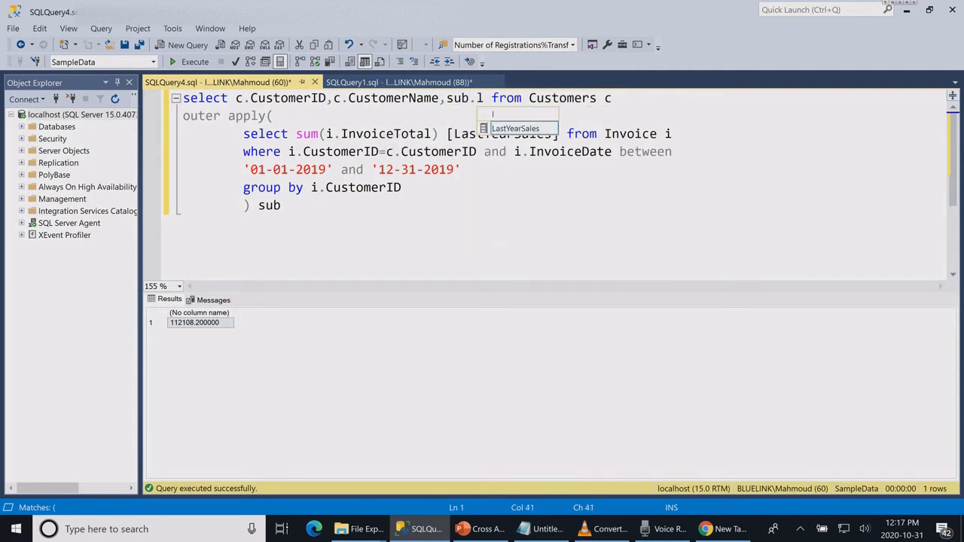
pyautogui.press('Tab')
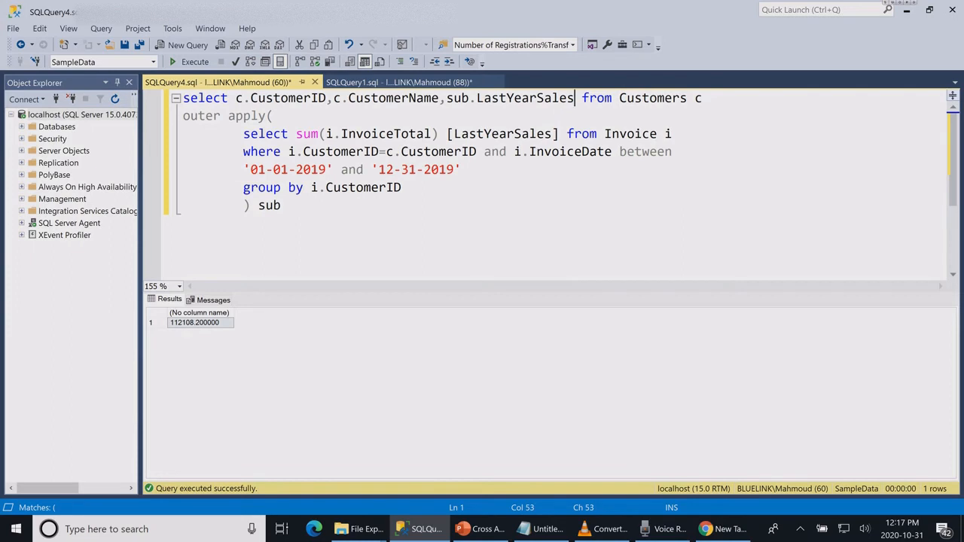
# Step: Add order by sub.LastYearSales and run the query, returning 663 customers with NULL first
pyautogui.hotkey('ctrl', 'End')
pyautogui.press('Return')
pyautogui.write('order by')
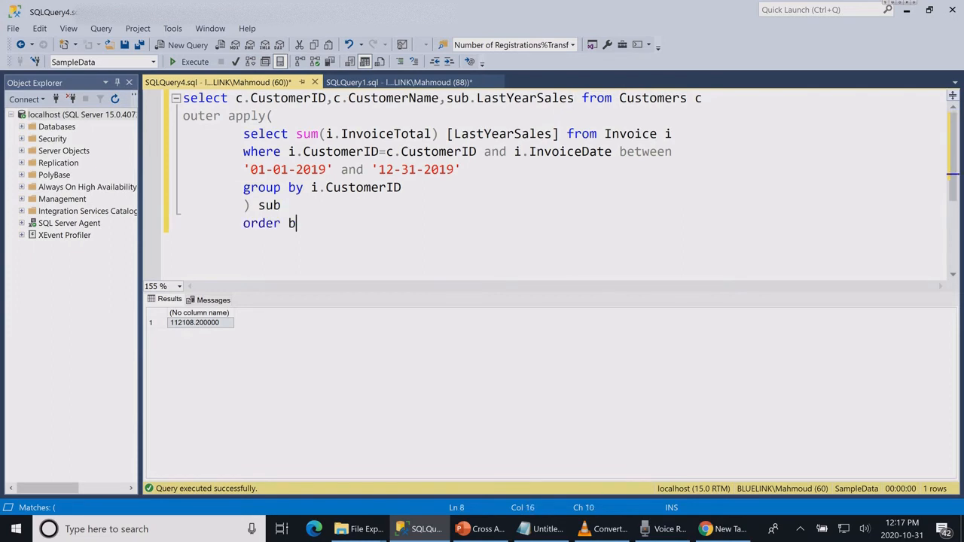
pyautogui.moveTo(447, 98); pyautogui.dragTo(582, 98)
pyautogui.hotkey('ctrl', 'c')
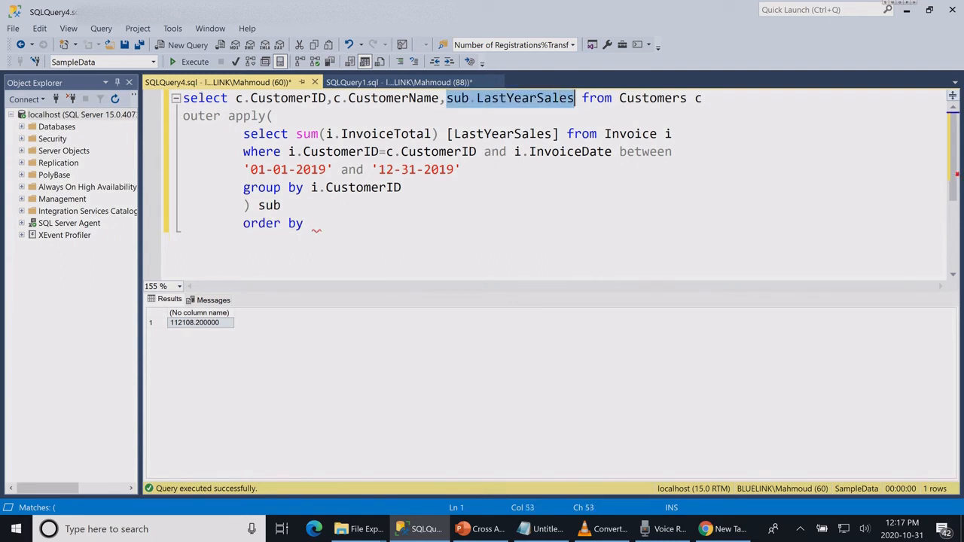
pyautogui.click(315, 223)
pyautogui.hotkey('ctrl', 'v')
pyautogui.hotkey('ctrl', 'a')
pyautogui.press('F5')
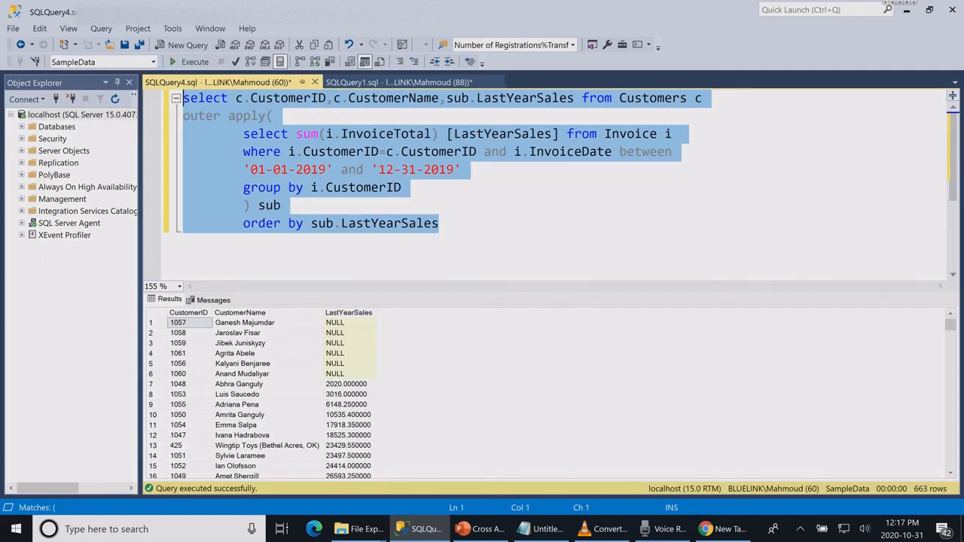
# Step: Inspect the results and select the six customers with NULL sales
pyautogui.click(241, 394)
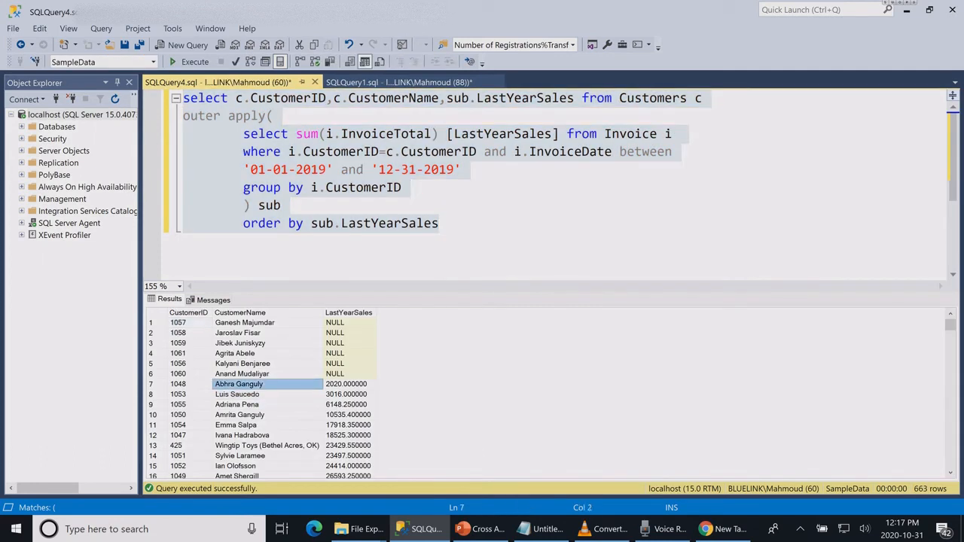
pyautogui.press('Right')
pyautogui.press('Down')
pyautogui.press('Left')
pyautogui.press('Right')
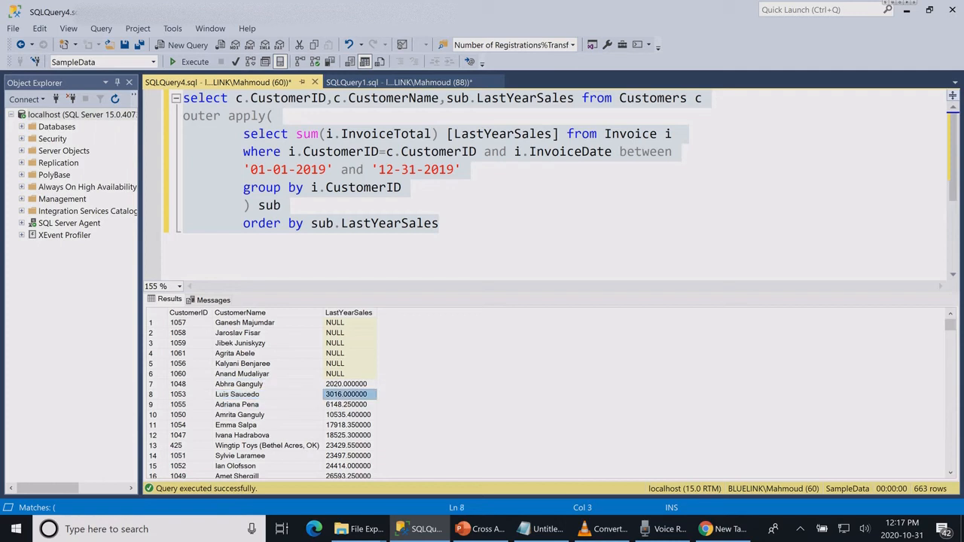
pyautogui.moveTo(245, 323); pyautogui.dragTo(343, 374)
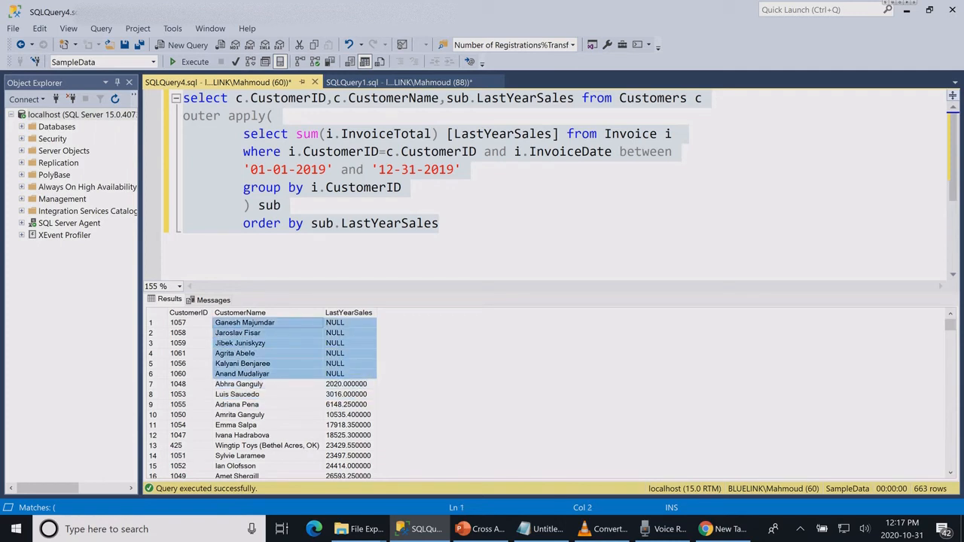
# Step: Change outer apply to cross apply and rerun, returning 657 rows with no NULL totals
pyautogui.doubleClick(201, 116)
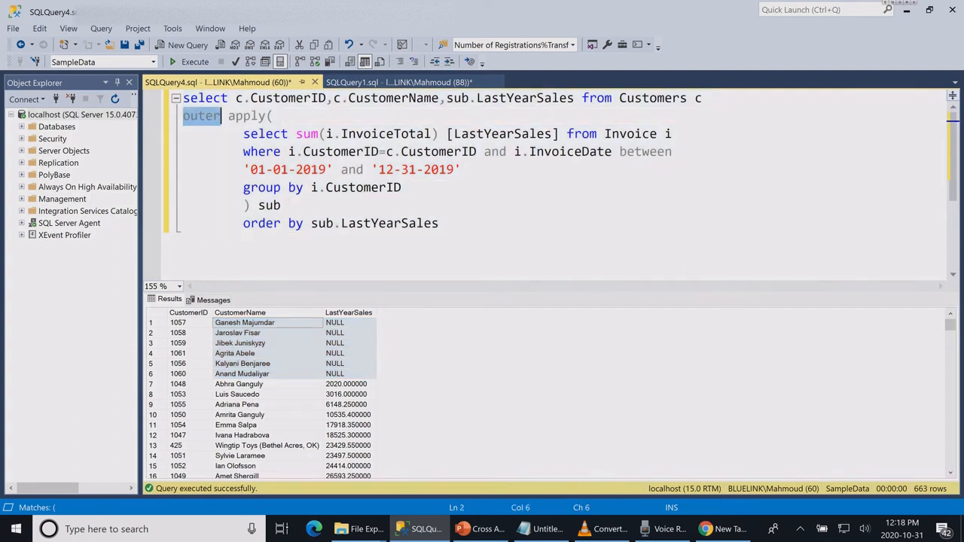
pyautogui.write('cross')
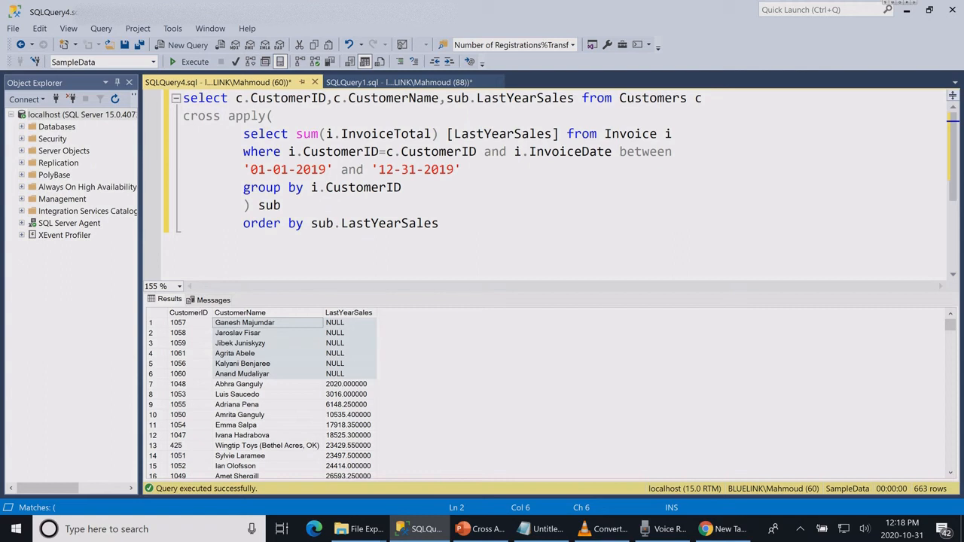
pyautogui.hotkey('ctrl', 'End')
pyautogui.hotkey('ctrl', 'a')
pyautogui.press('F5')
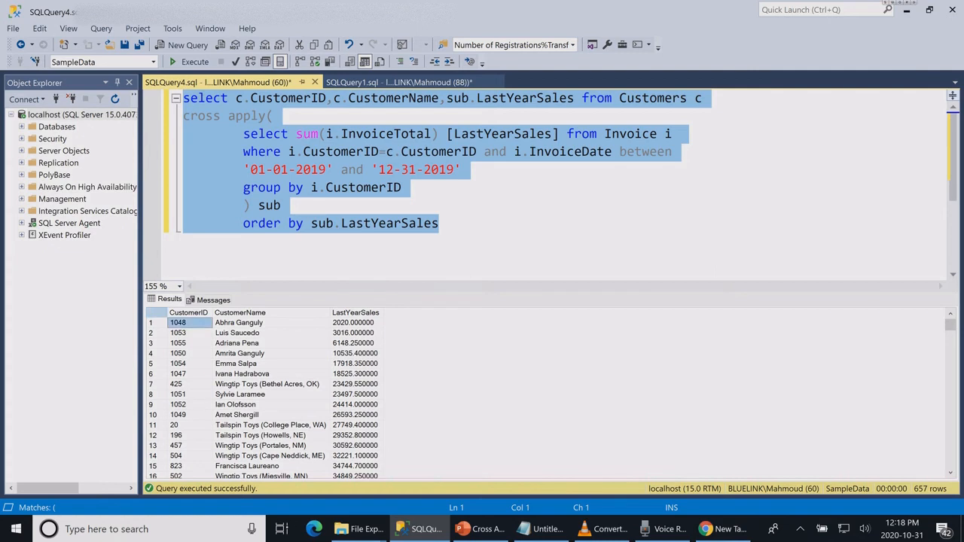
pyautogui.click(159, 313)
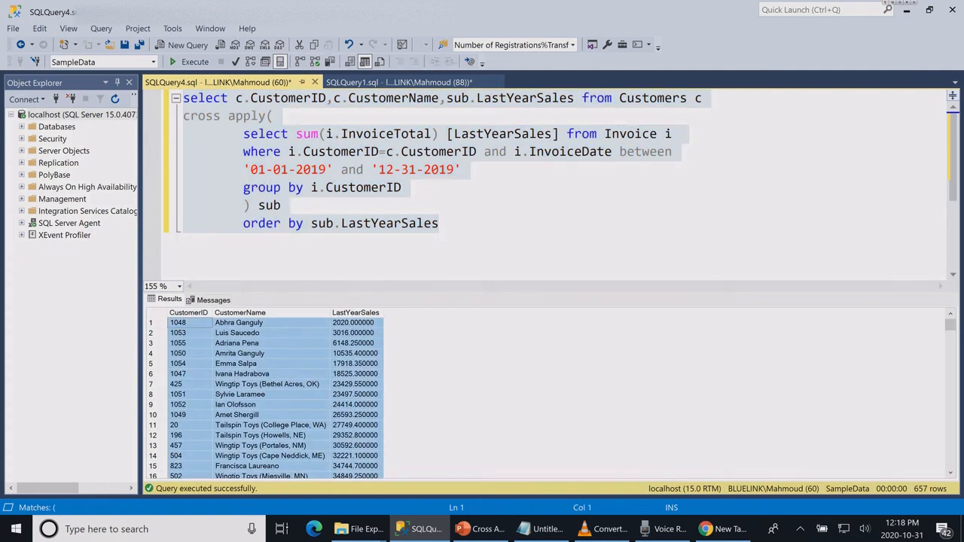
pyautogui.click(438, 134)
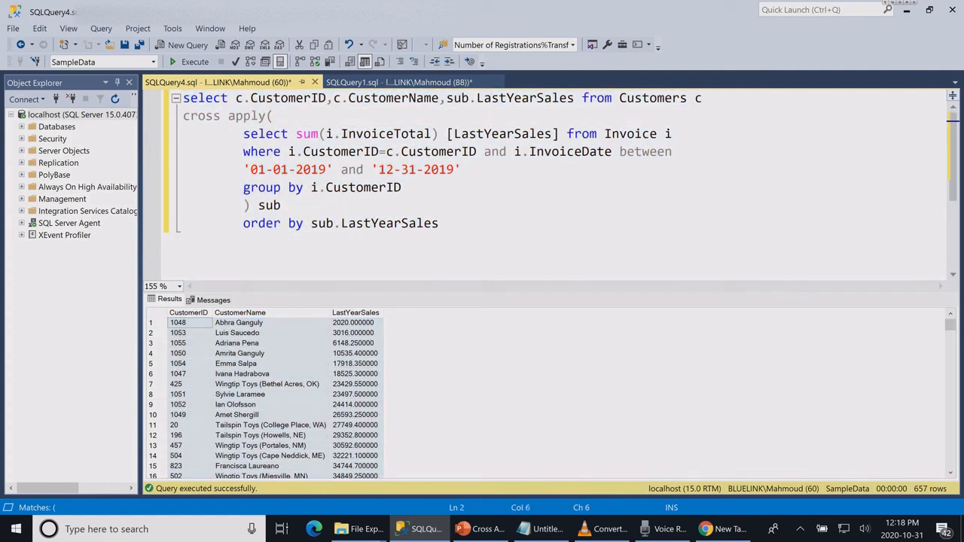
pyautogui.moveTo(703, 98); pyautogui.dragTo(183, 98)
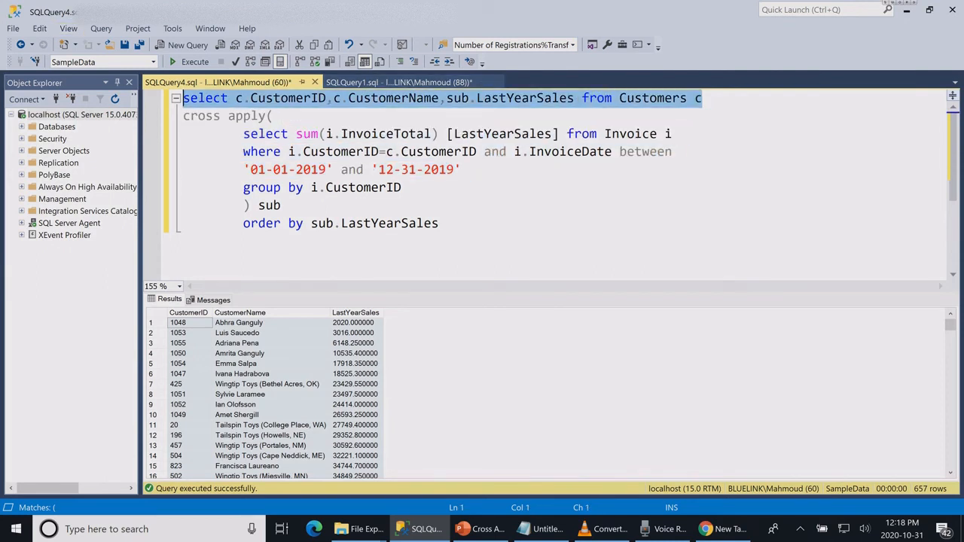
pyautogui.click(407, 188)
pyautogui.hotkey('shift', 'Up')
pyautogui.hotkey('shift', 'Up')
pyautogui.hotkey('shift', 'Up')
pyautogui.hotkey('shift', 'Home')
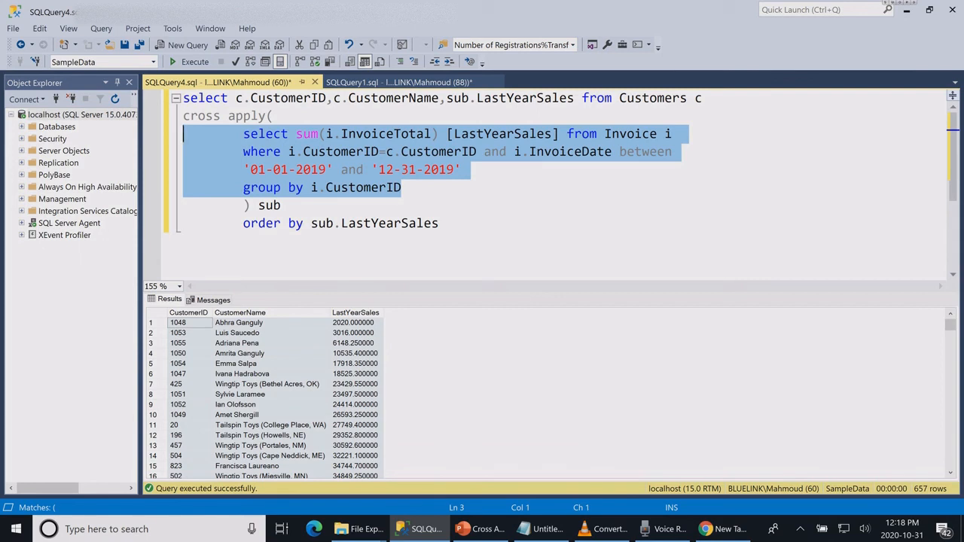
pyautogui.doubleClick(202, 115)
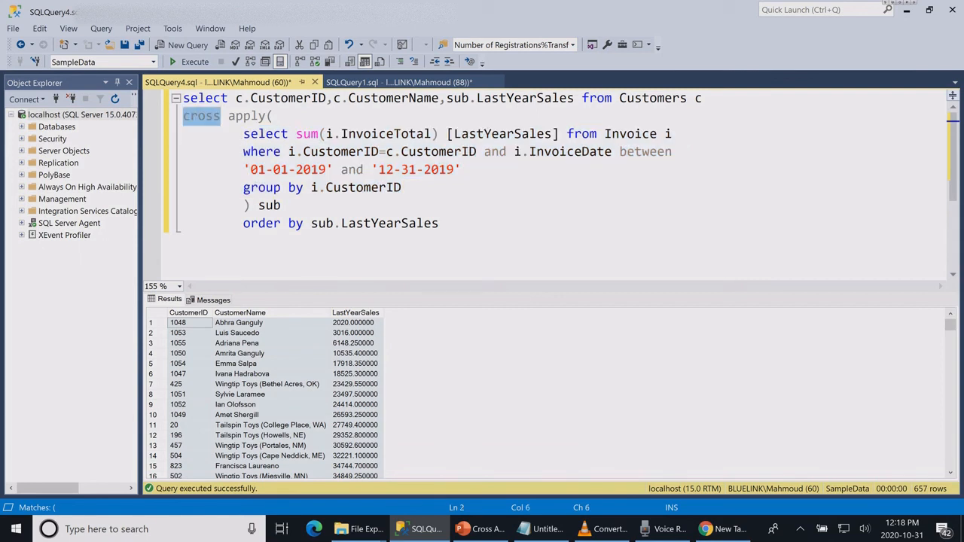
pyautogui.click(708, 98)
pyautogui.hotkey('shift', 'Home')
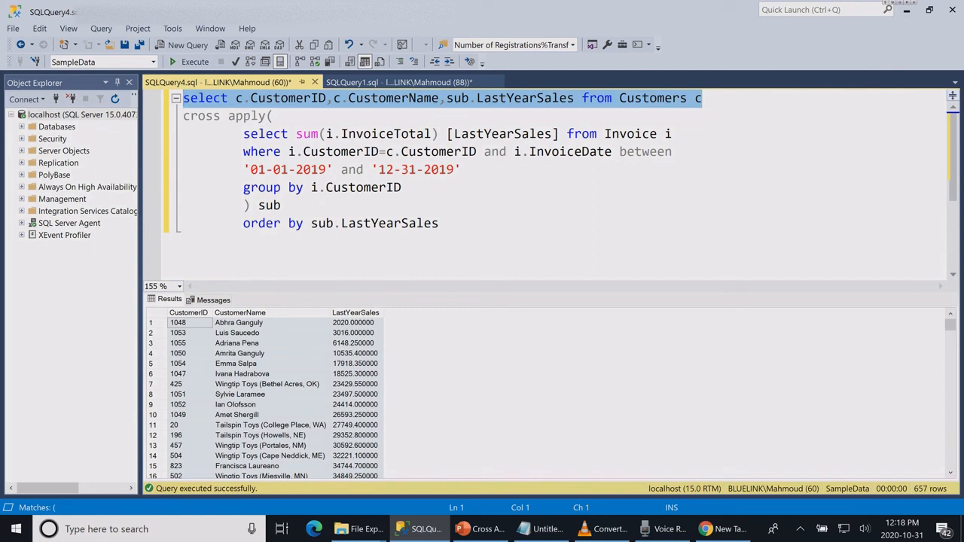
pyautogui.click(282, 205)
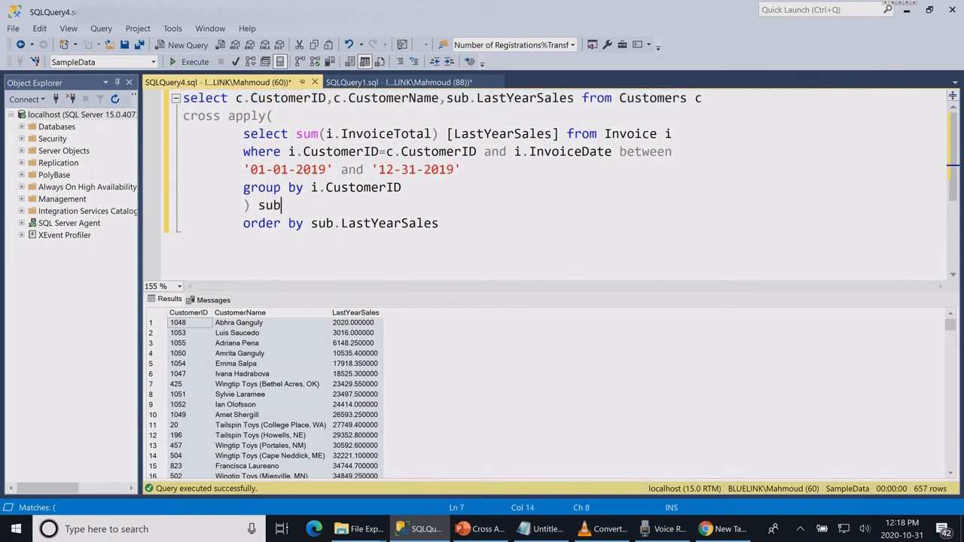
pyautogui.hotkey('shift', 'Up')
pyautogui.hotkey('shift', 'Up')
pyautogui.hotkey('shift', 'Up')
pyautogui.hotkey('shift', 'Home')
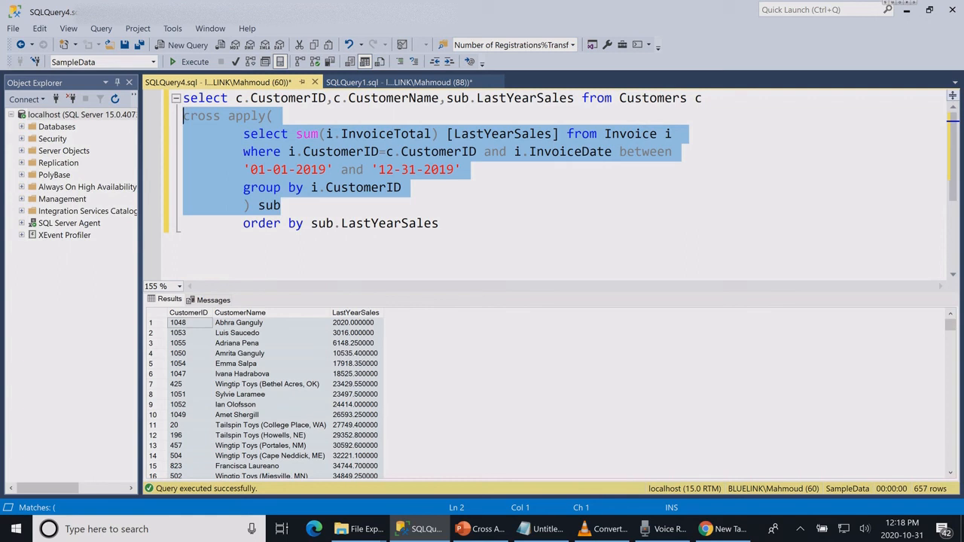
pyautogui.click(444, 223)
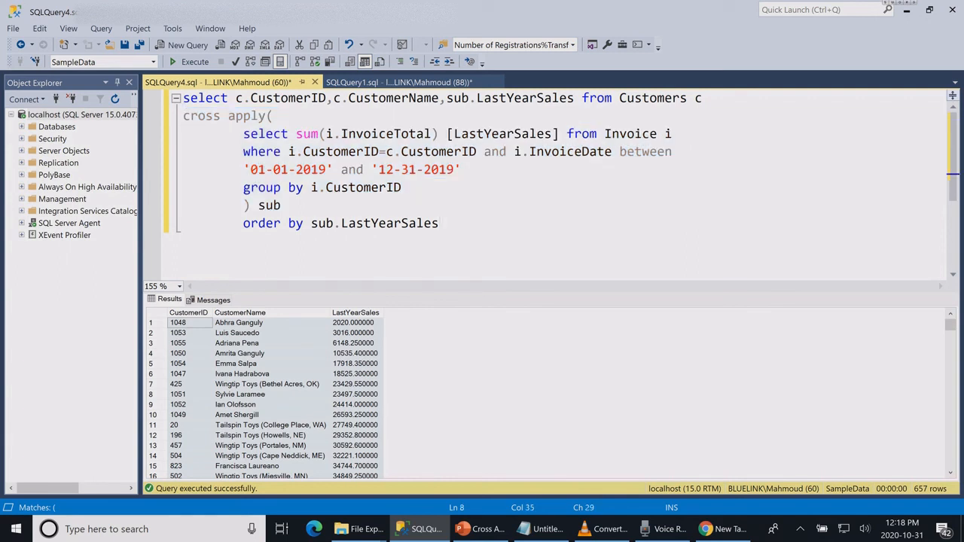